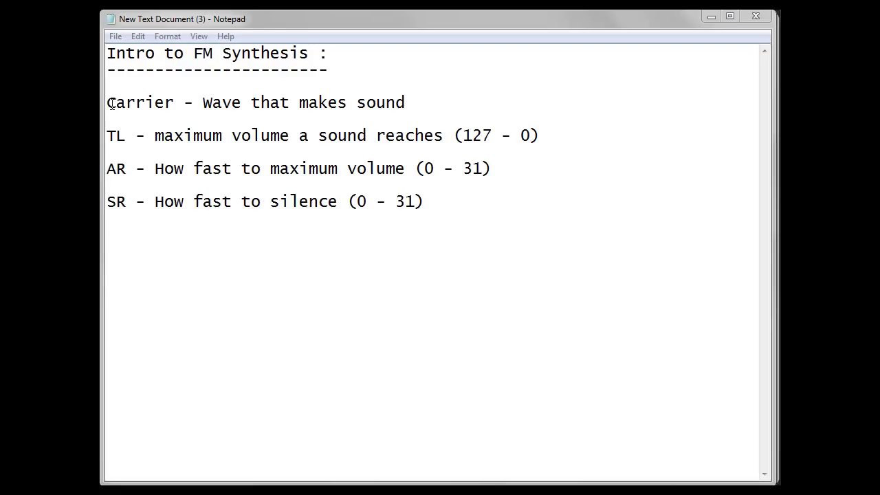
Highlight the Carrier definition in the notes, and switch to VGM Music Maker to set operator 3's TL to 127
drag(110, 103, 407, 114)
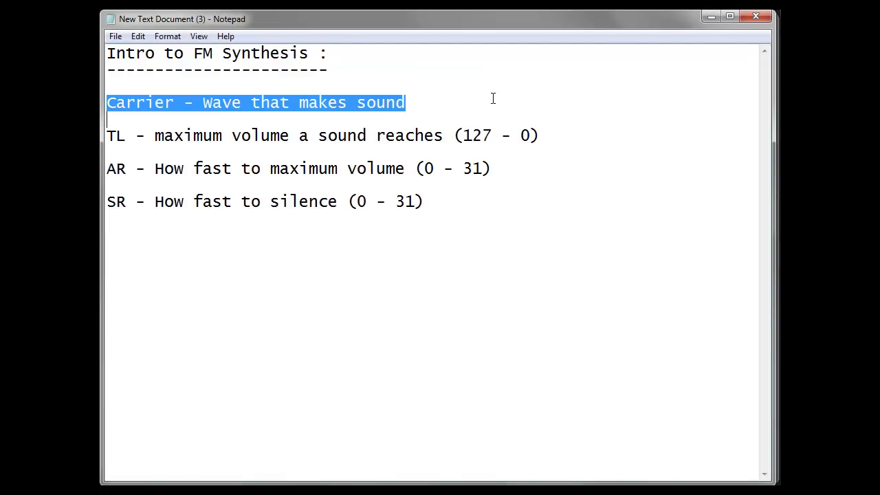
key(alt+Tab)
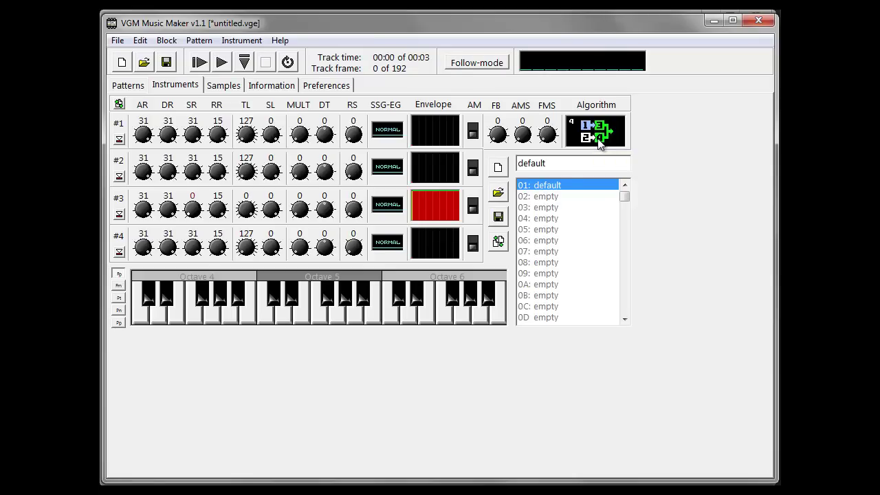
drag(247, 210, 231, 255)
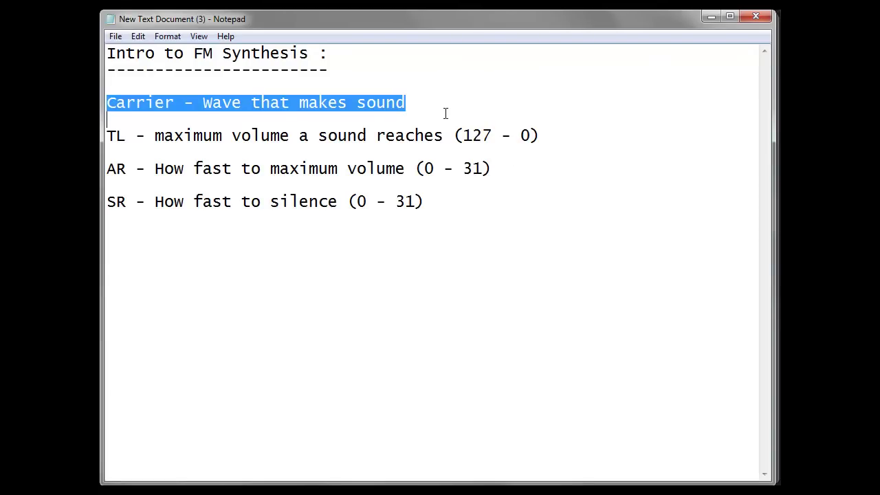
Switch to Notepad and add the line "Modulator - Wave that affects a carrier" between the Carrier and TL definitions
click(443, 112)
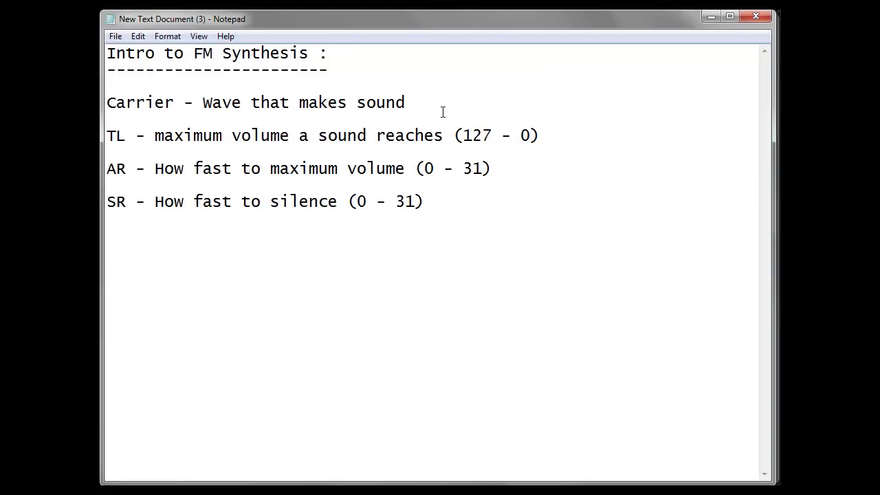
key(Return)
text(Mod)
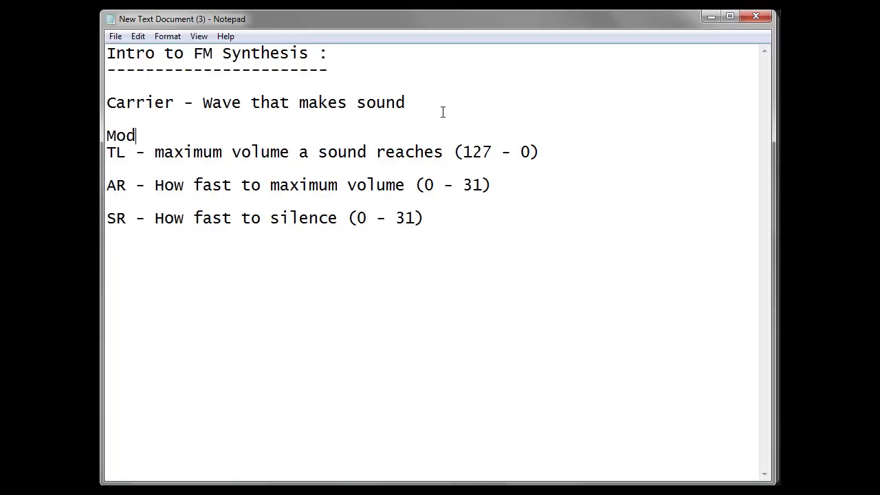
text(ulator - W)
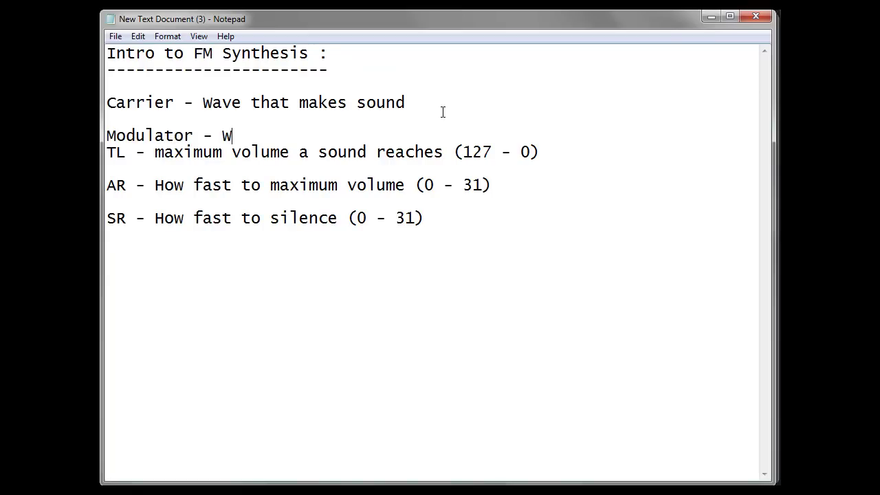
text(ave that )
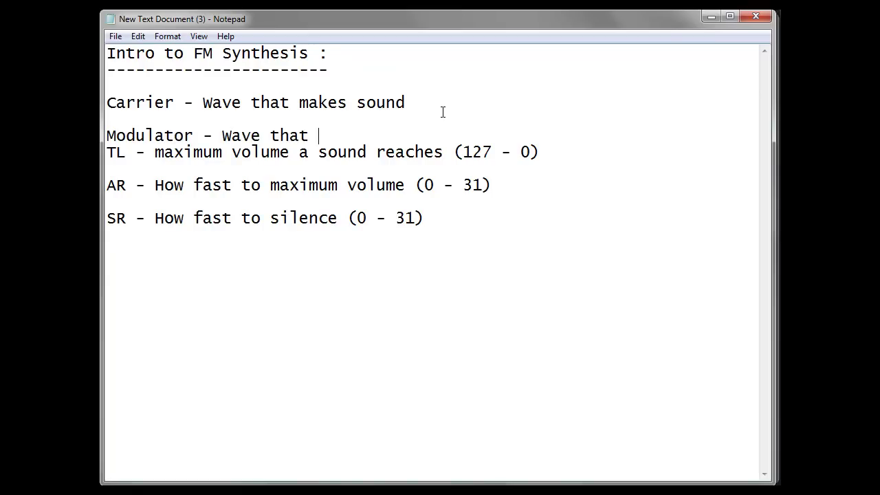
text(affects a )
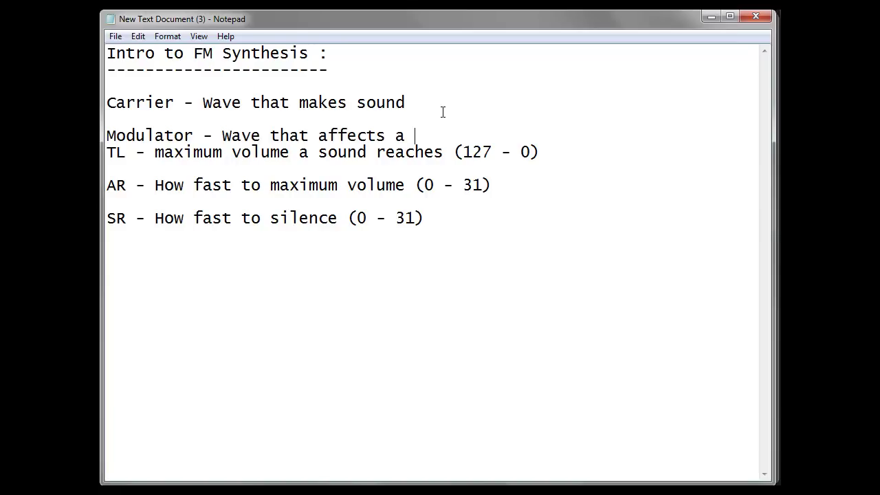
text(carrier)
key(Return)
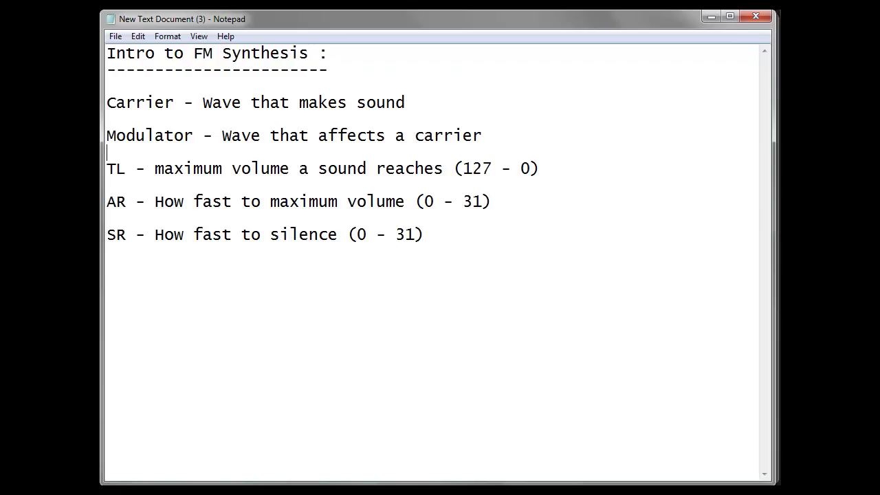
Switch to VGM Music Maker and set operator 3's SR to 31 and operator 4's TL to 0
key(alt+Tab)
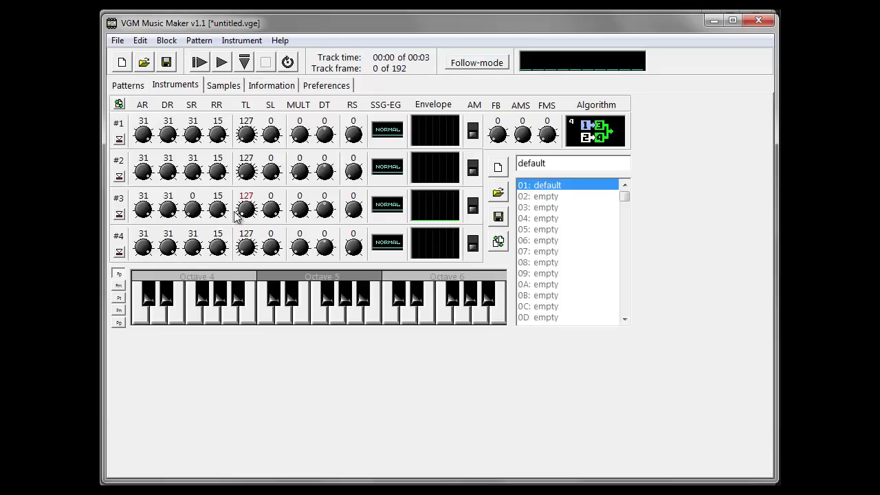
drag(194, 210, 175, 163)
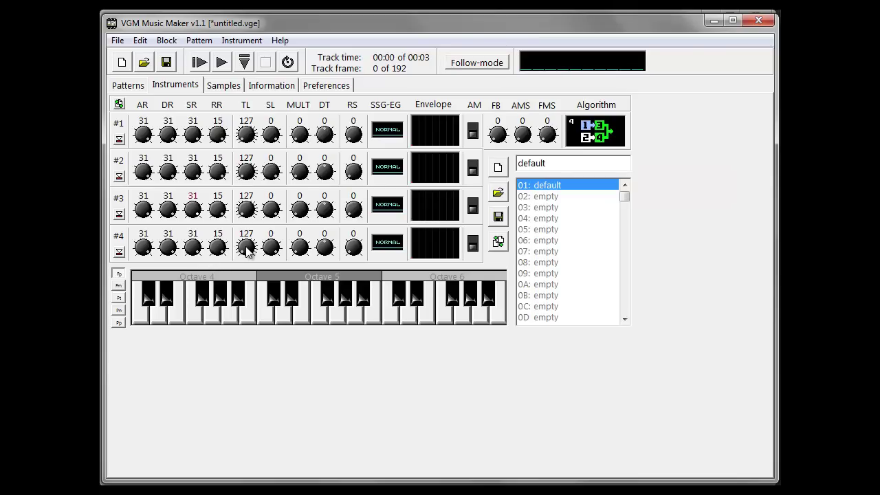
drag(249, 250, 230, 201)
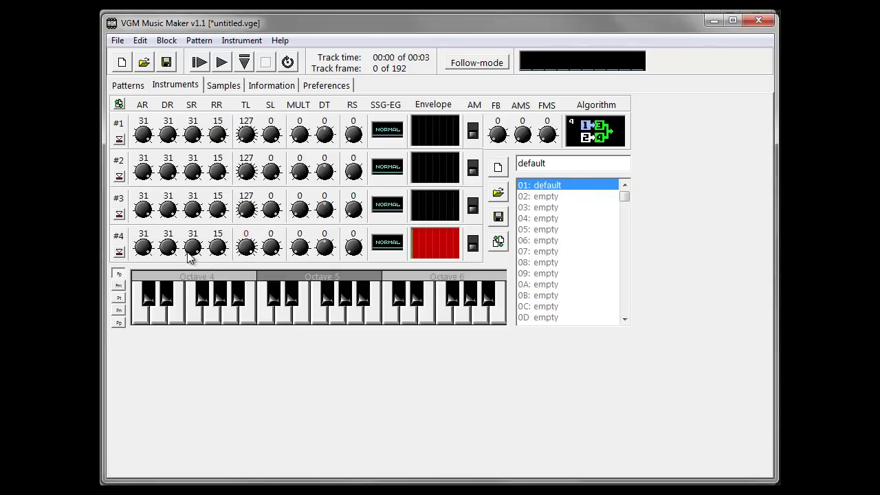
Play test notes with different SR settings on operator 4, and set its SR to 0 and TL to 127
mouse_move(192, 253)
mouse_down()
mouse_move(176, 223)
mouse_move(177, 256)
mouse_up()
key(i)
scroll(199, 234, down, 9)
drag(198, 247, 175, 253)
key(z)
key(d)
key(z)
key(v)
drag(194, 249, 175, 298)
drag(247, 248, 232, 297)
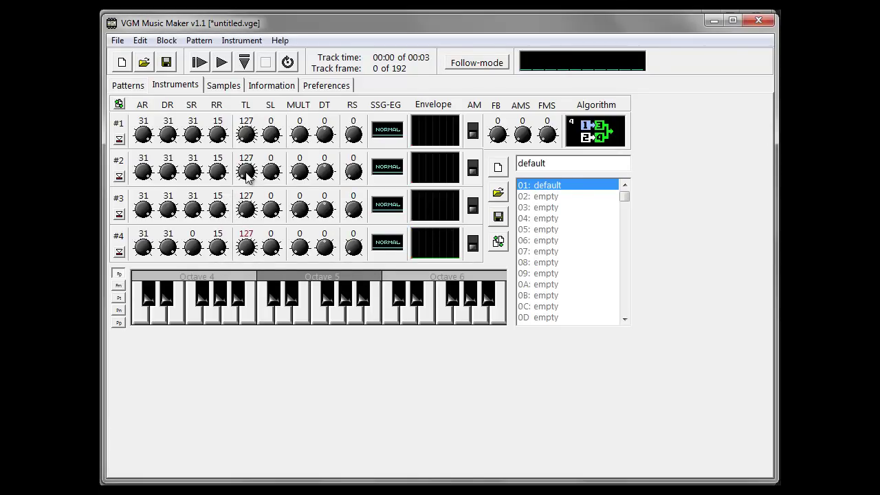
Set operator 2's TL and SR to 0 and play test notes in octave 5
drag(247, 174, 231, 127)
drag(192, 172, 176, 218)
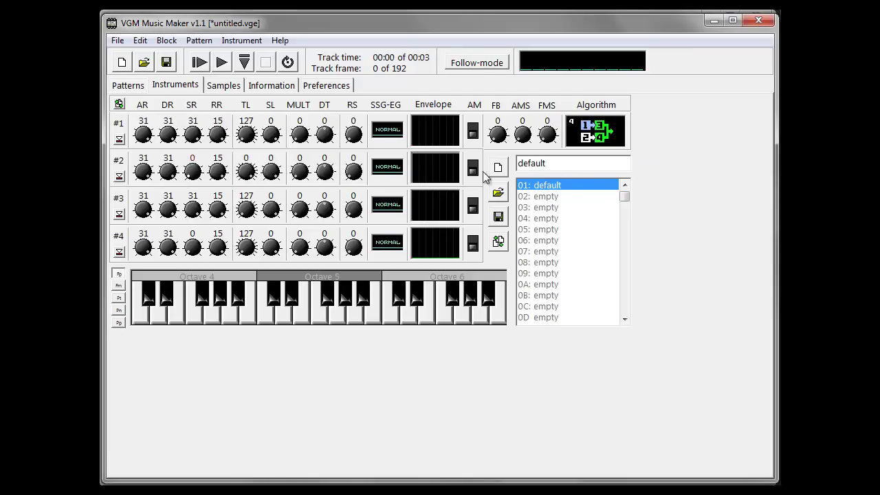
click(262, 321)
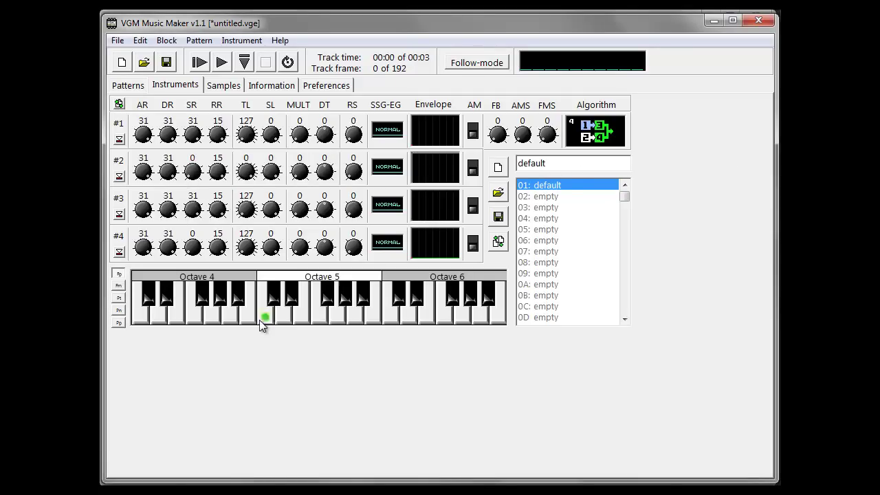
drag(260, 320, 343, 313)
Set operator 2's TL to 127 and operator 4's TL to 0, and play test notes to hear the plain carrier
drag(254, 171, 232, 198)
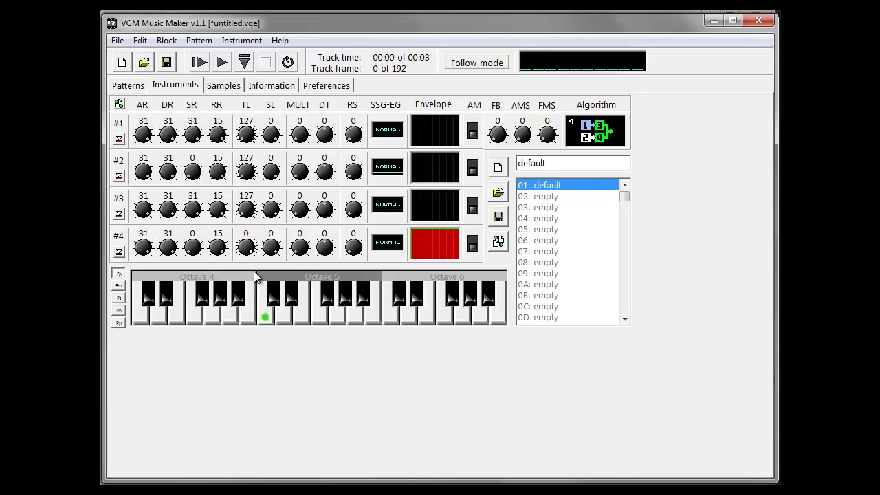
key(d)
key(z)
key(v)
key(z)
key(z)
click(400, 279)
scroll(248, 284, down, 1)
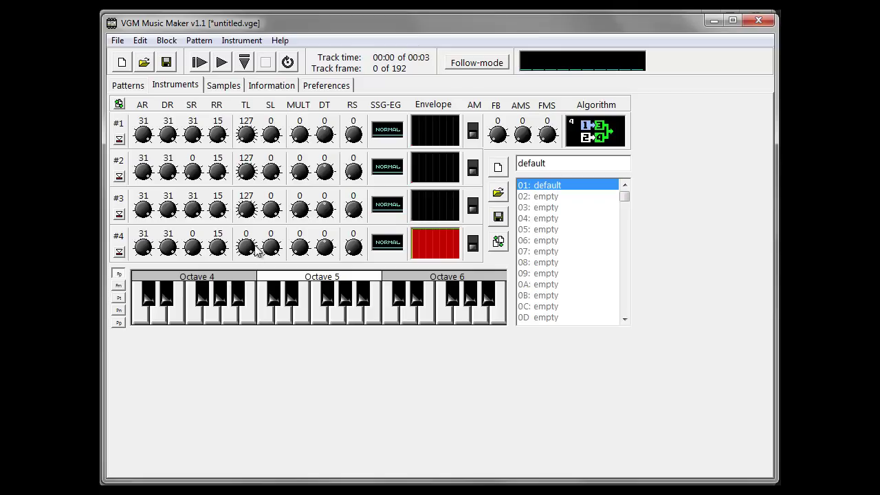
Set operator 2's TL to 16, playing test notes to hear how it modulates operator 4
click(247, 173)
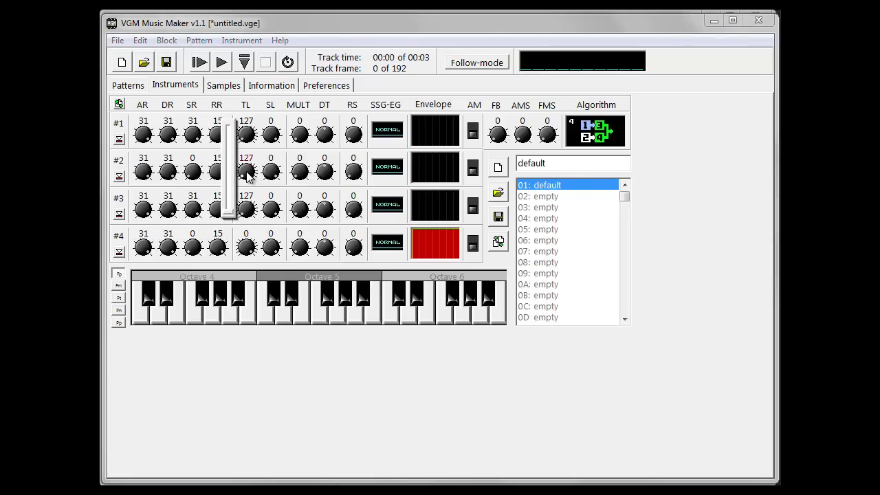
click(247, 172)
key(z)
drag(228, 212, 230, 134)
key(v)
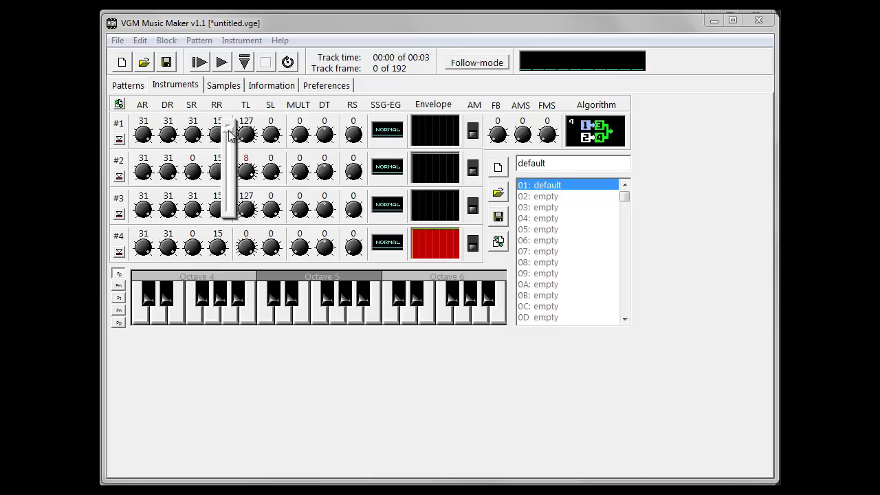
drag(230, 135, 230, 140)
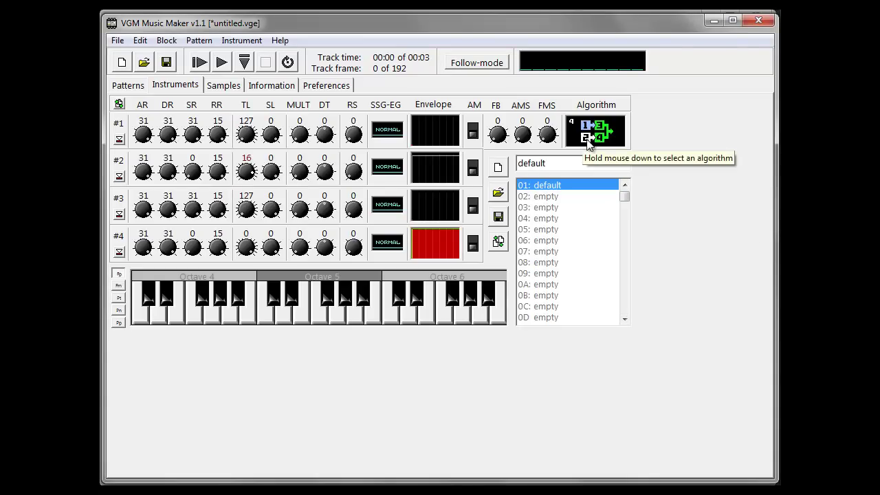
key(q)
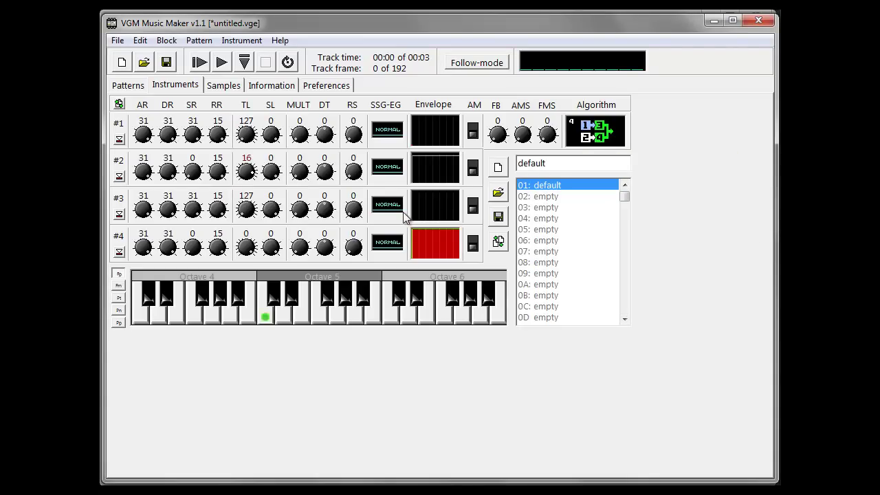
key(e)
key(t)
key(z)
Set operator 2's SR to 11 and TL to 33 and operator 4's SR to 0, playing test notes between changes
mouse_move(191, 172)
mouse_down()
mouse_move(175, 199)
mouse_move(176, 180)
mouse_up()
click(193, 179)
drag(193, 179, 177, 219)
drag(193, 249, 175, 253)
key(z)
drag(193, 248, 175, 300)
key(z)
mouse_move(246, 174)
mouse_down()
mouse_move(230, 157)
mouse_move(231, 215)
mouse_move(231, 153)
mouse_move(176, 215)
mouse_move(176, 187)
mouse_up()
key(z)
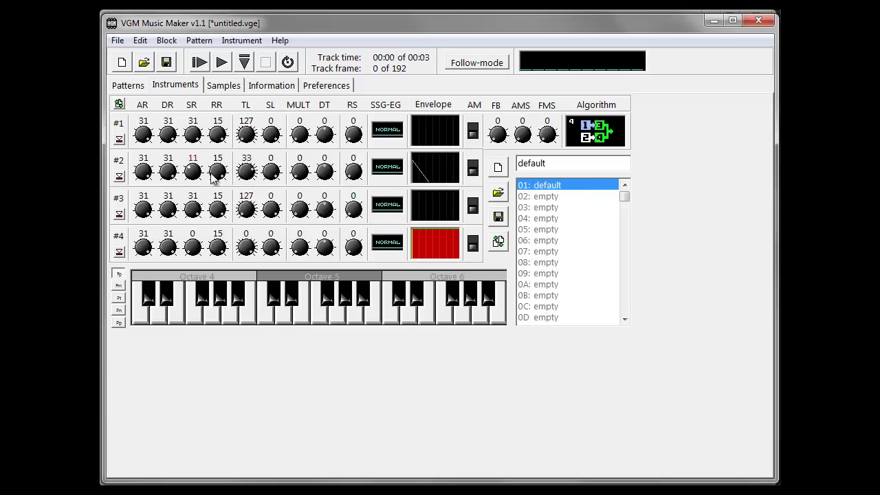
Readjust operator 2's TL and SR to compare different modulation amounts and decay speeds
drag(246, 172, 230, 138)
drag(248, 177, 248, 186)
mouse_move(193, 172)
mouse_down()
mouse_move(177, 170)
mouse_move(176, 210)
mouse_move(175, 198)
mouse_up()
drag(195, 172, 176, 213)
drag(245, 171, 230, 217)
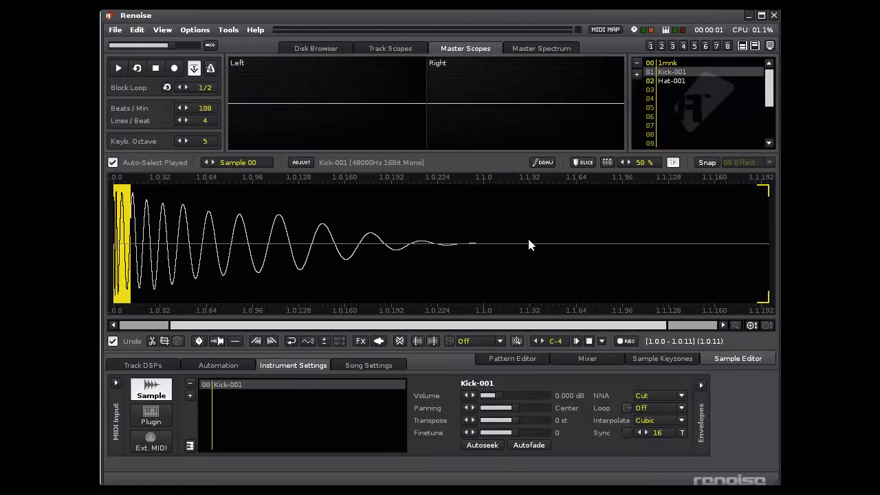
Switch to Renoise, clear the waveform selection and play the Kick-001 sample while lowering the keyboard octave to 3
click(350, 249)
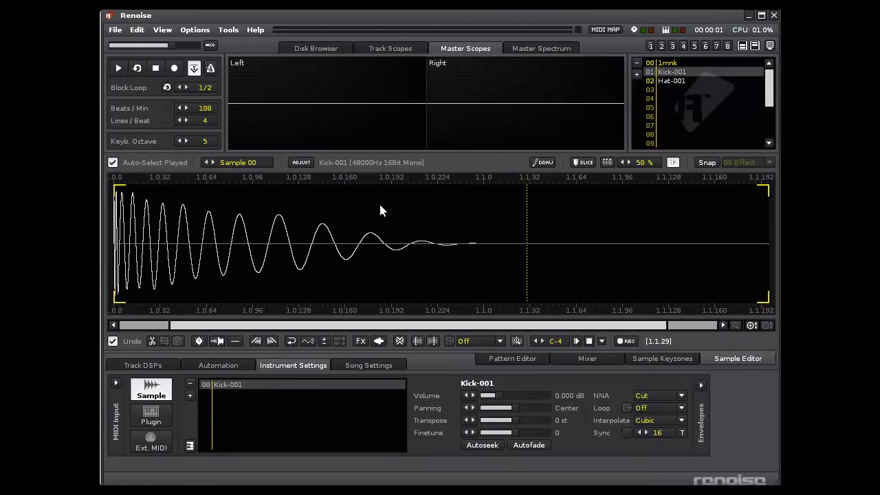
key(z)
key(z)
key(KP_Divide)
key(KP_Divide)
key(z)
key(z)
key(z)
key(z)
key(z)
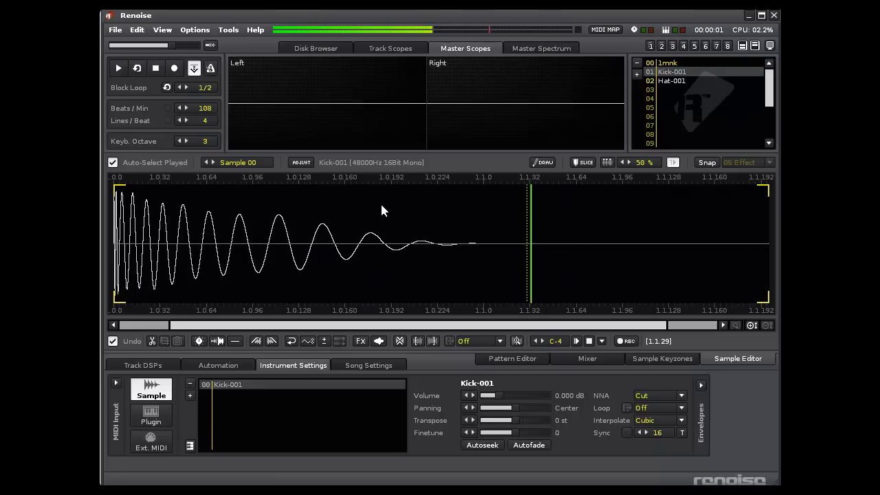
Lower the keyboard octave to 0 and play the Kick-001 sample to examine its slowed-down wave
key(KP_Divide)
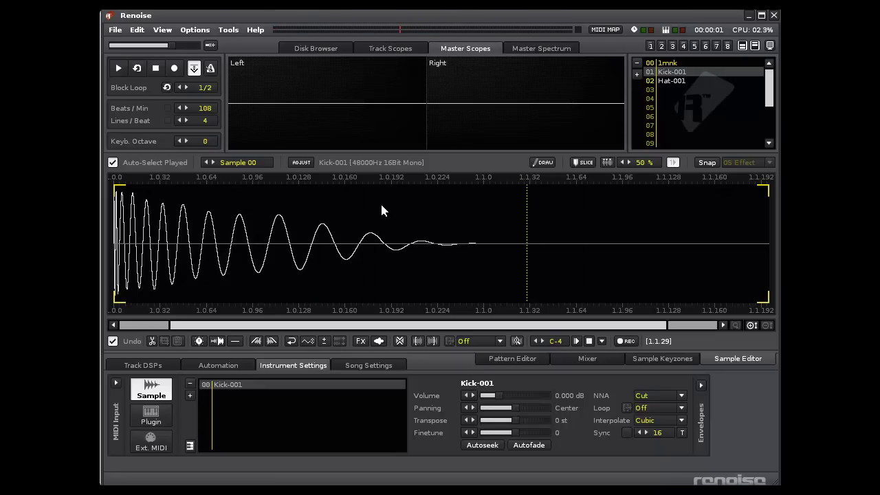
key(z)
key(z)
key(z)
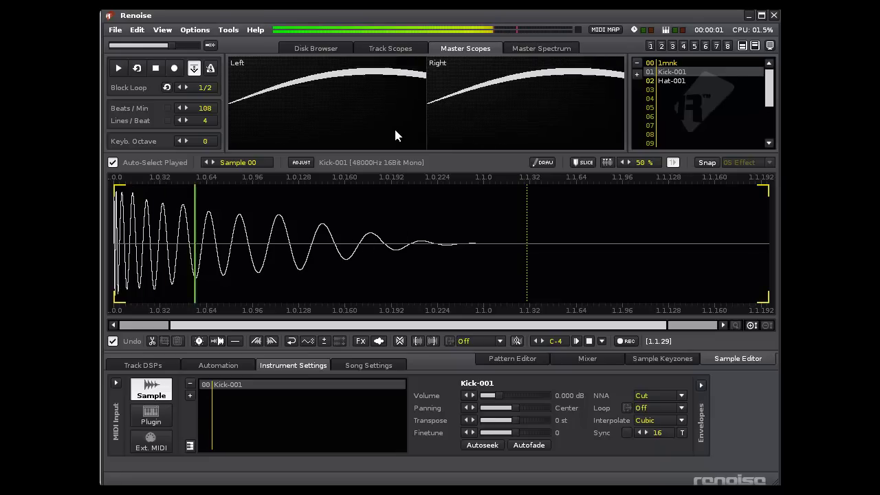
key(z)
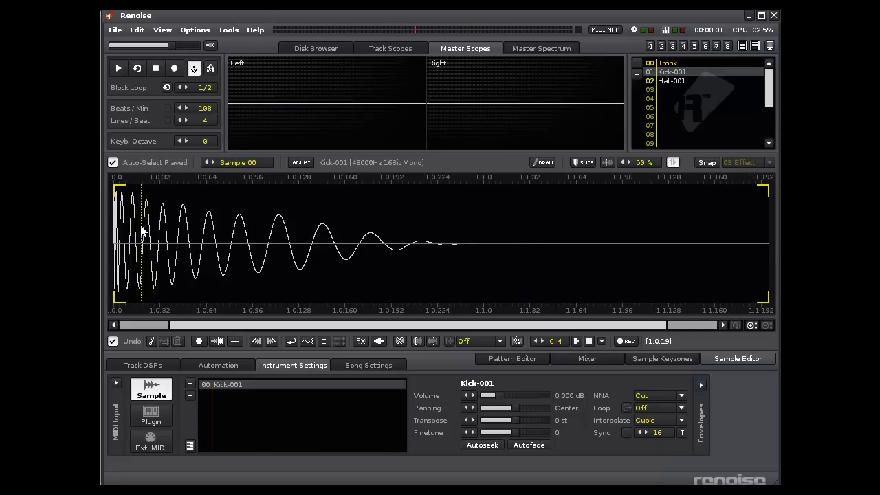
Select the start of the kick waveform from 1.0.0 to 1.0.10 and set the sample's loop mode to Forward
double_click(131, 232)
drag(131, 232, 103, 232)
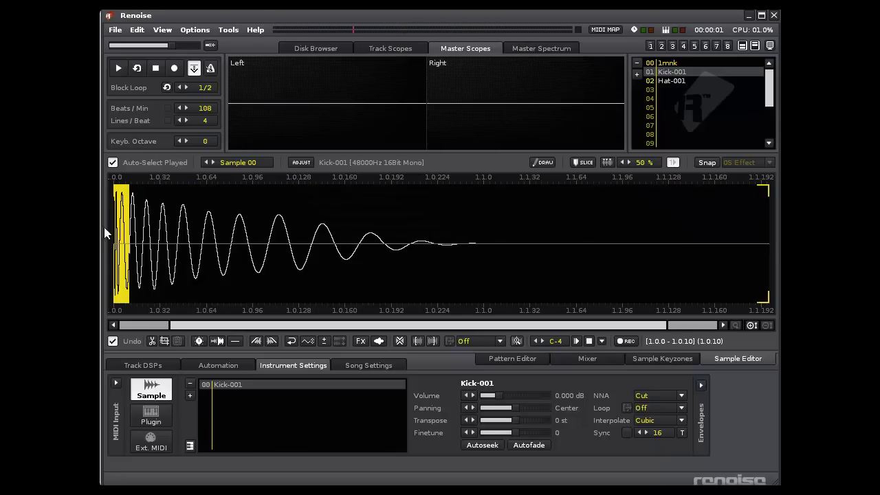
key(z)
click(484, 341)
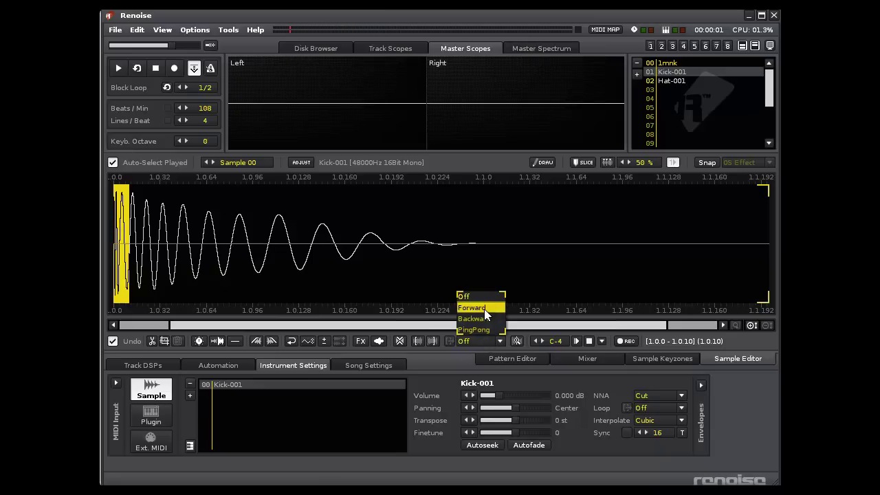
click(482, 308)
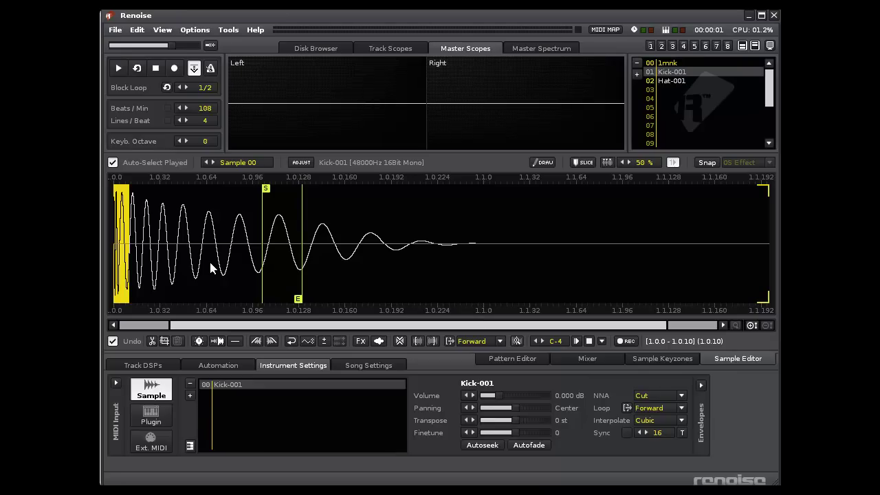
Play the looped kick sample repeatedly while raising the keyboard octave step by step to 6
key(q)
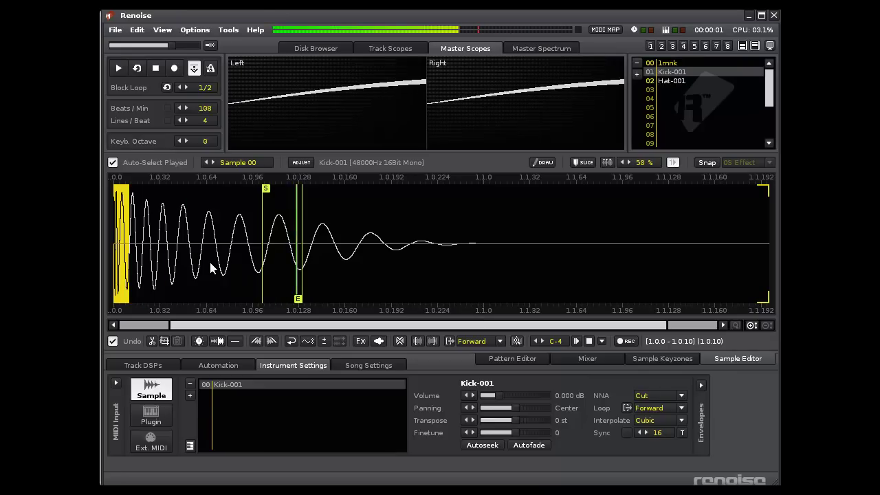
key(KP_Multiply)
key(q)
key(q)
key(KP_Multiply)
key(q)
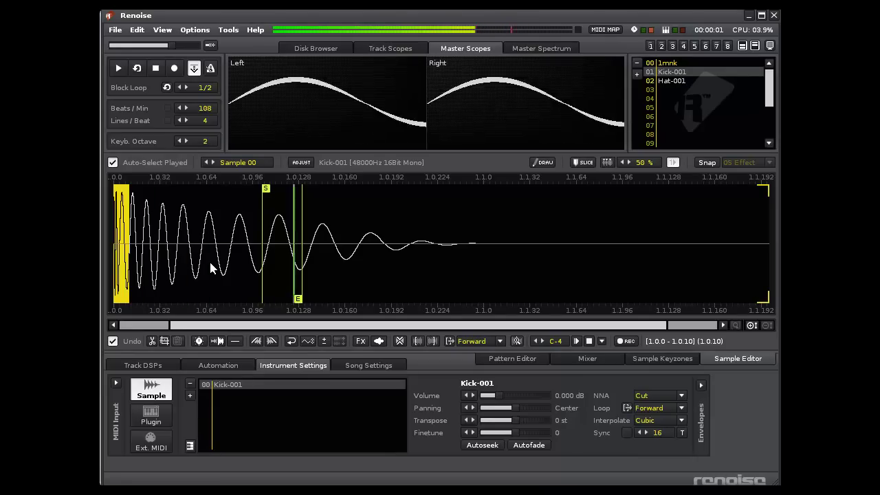
key(KP_Multiply)
key(KP_Multiply)
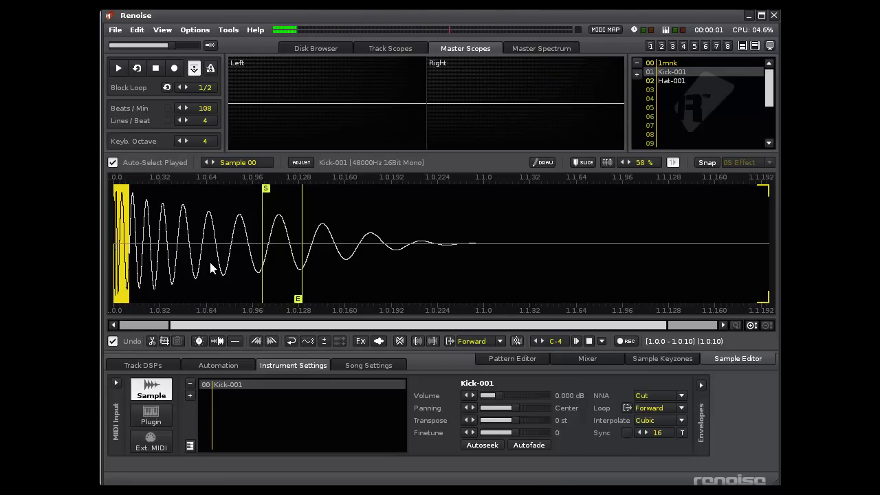
key(KP_Multiply)
key(KP_Multiply)
key(z)
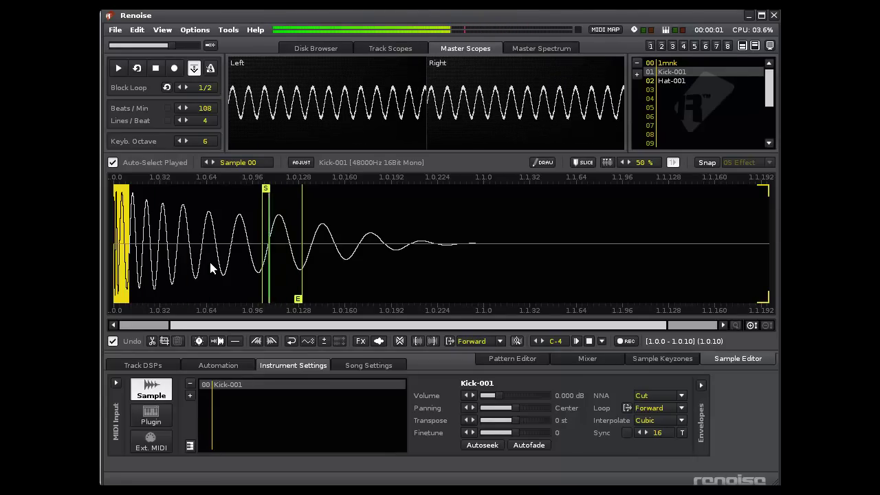
Play the 1mnk instrument's sine wave while lowering the keyboard octave to 4 and 2
key(KP_Divide)
key(KP_Divide)
key(z)
key(KP_Subtract)
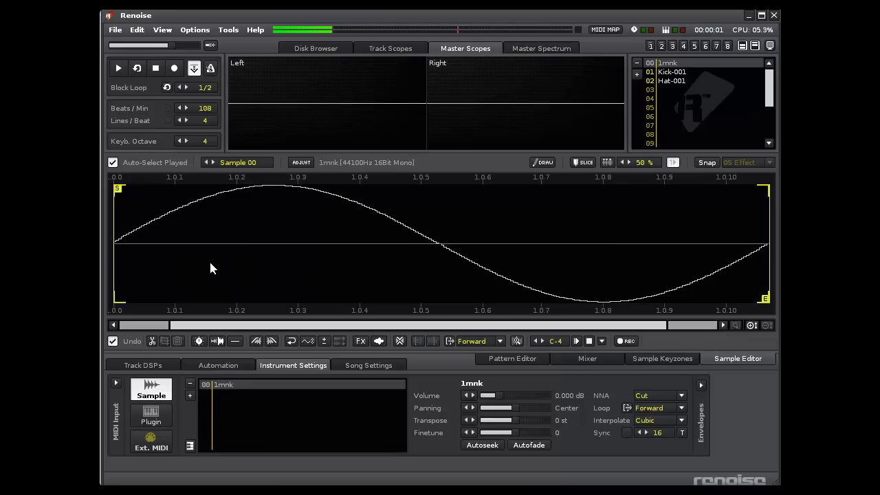
key(z)
key(KP_Divide)
key(KP_Divide)
key(z)
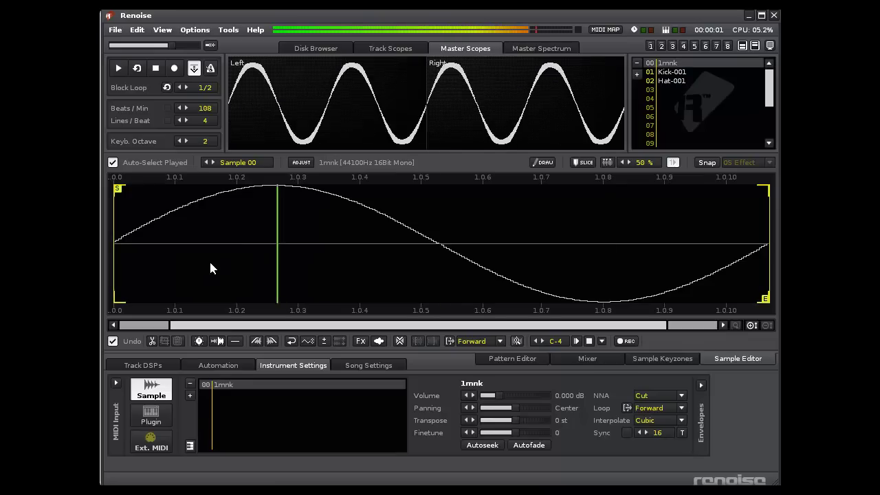
Select the Kick-001 instrument and play its looped sample at keyboard octaves 3 and 4
key(KP_Multiply)
key(ctrl+Down)
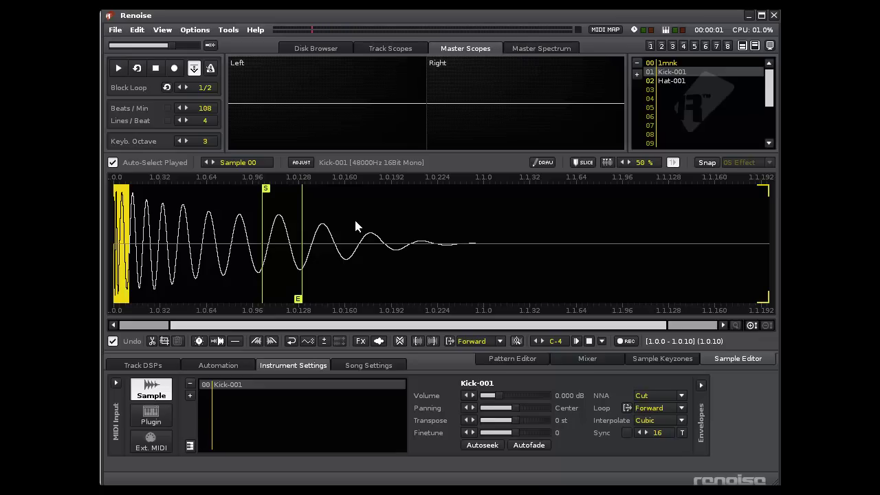
key(z)
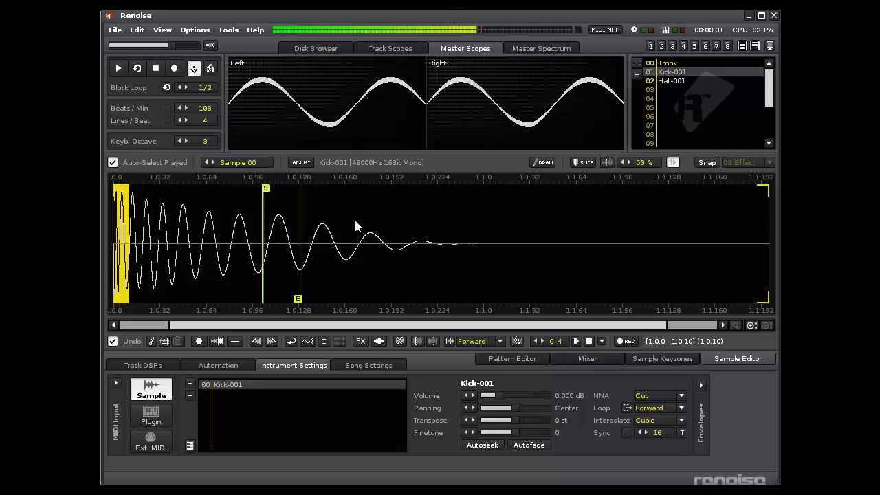
key(KP_Multiply)
key(z)
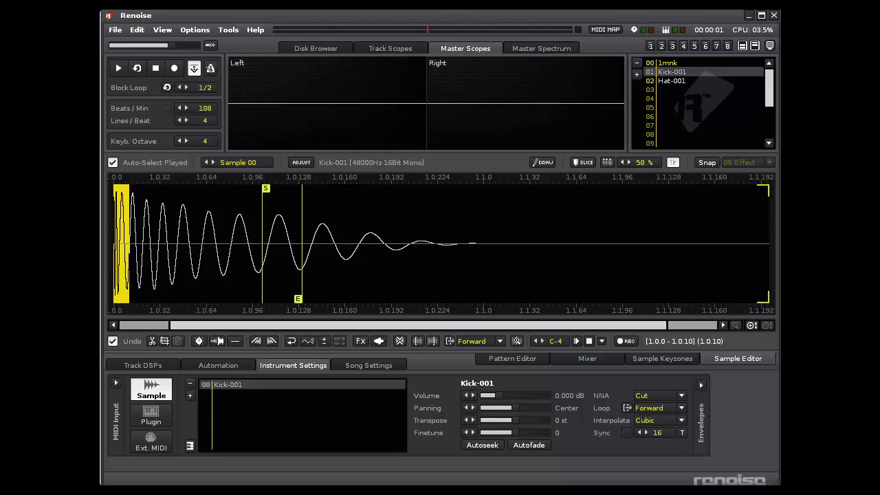
Reselect the start of the kick waveform from 1.0.0 to 1.0.12 and play the sample
click(145, 230)
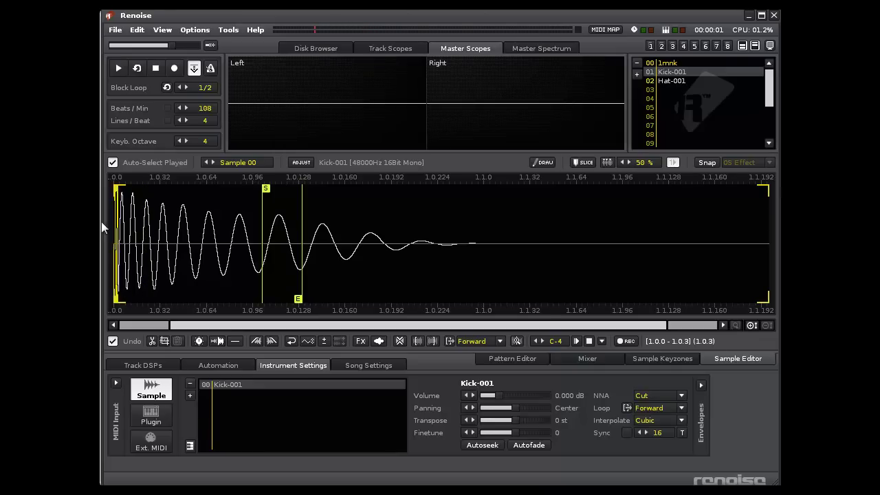
key(ctrl+a)
drag(132, 231, 100, 235)
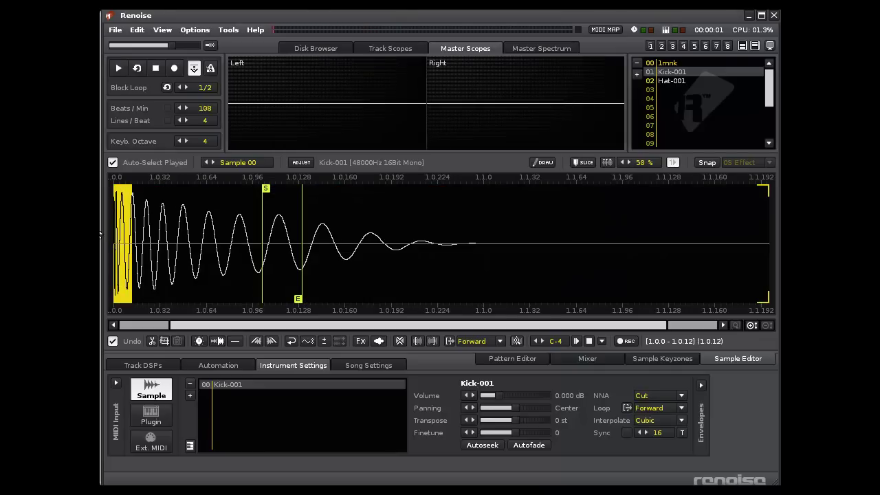
key(Return)
key(z)
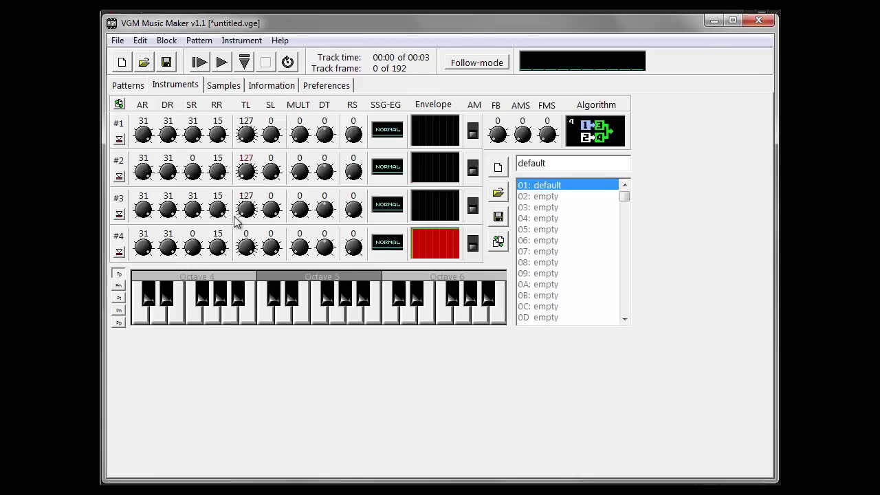
Switch to VGM Music Maker and set operator 2's sustain rate (SR) to 7 and total level (TL) to 0
click(246, 173)
drag(246, 173, 230, 224)
click(245, 175)
drag(172, 176, 175, 194)
drag(248, 176, 229, 125)
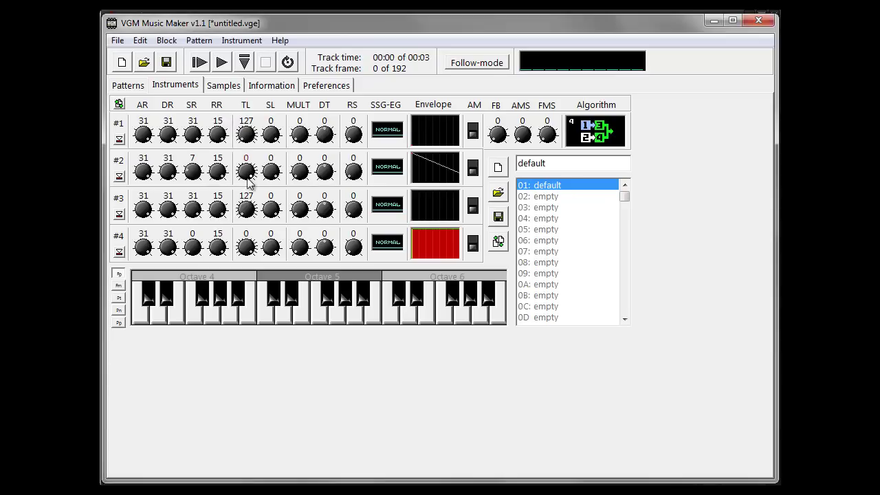
Try operator 2's SR at 11 and play test notes to hear the faster modulator decay
key(q)
drag(192, 174, 177, 187)
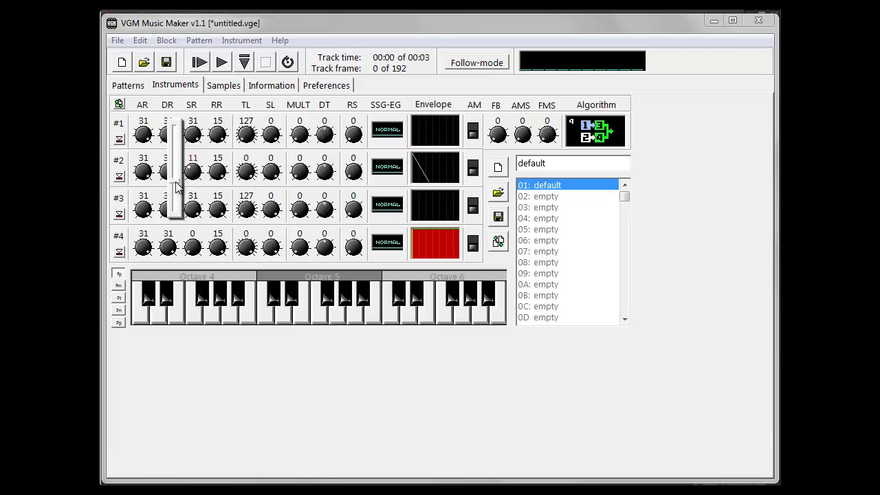
key(q)
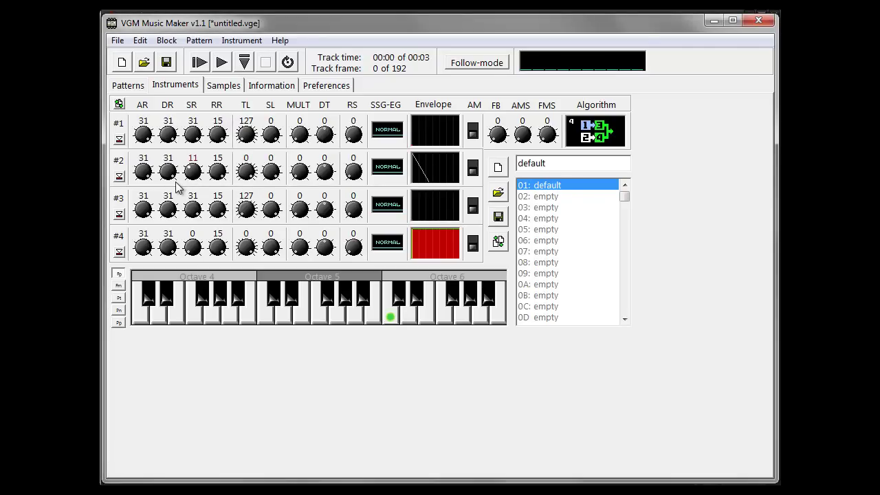
click(416, 159)
key(i)
Raise operator 2's SR to 22, shift the keyboard down to Octaves 2 to 4 and play test notes
click(192, 176)
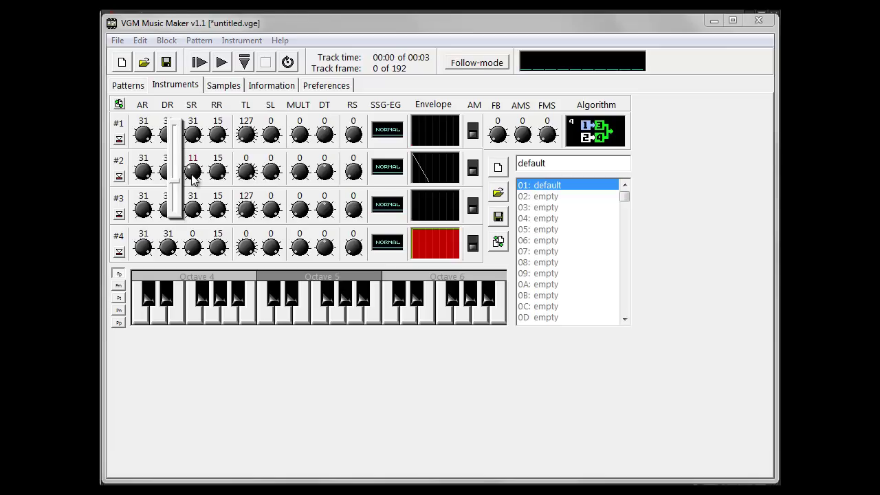
drag(175, 182, 176, 168)
drag(177, 169, 177, 170)
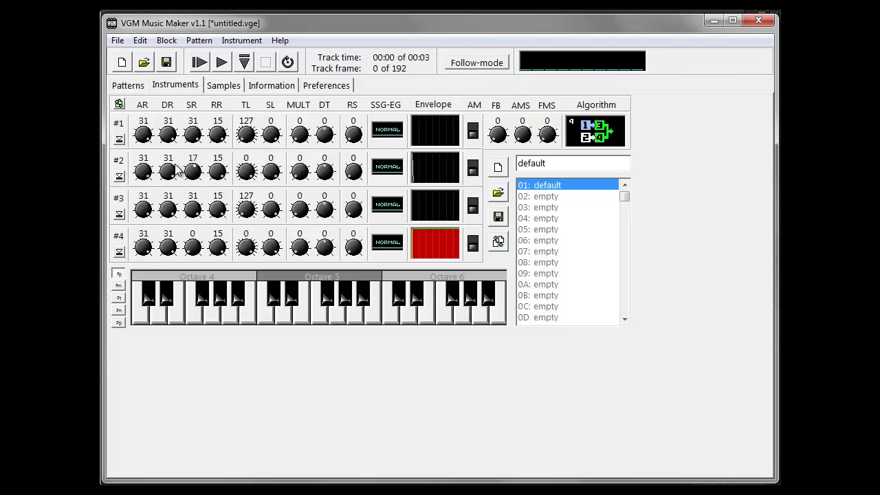
drag(177, 170, 176, 156)
key(q)
click(180, 276)
click(179, 276)
key(q)
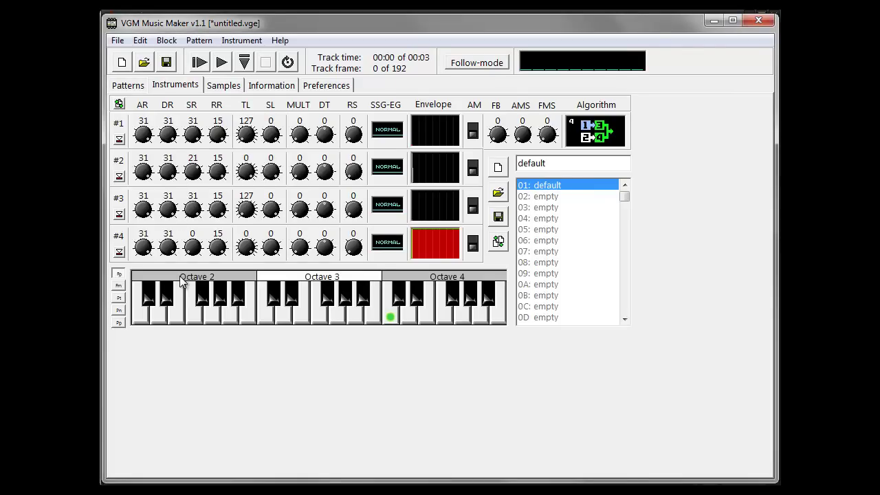
click(196, 170)
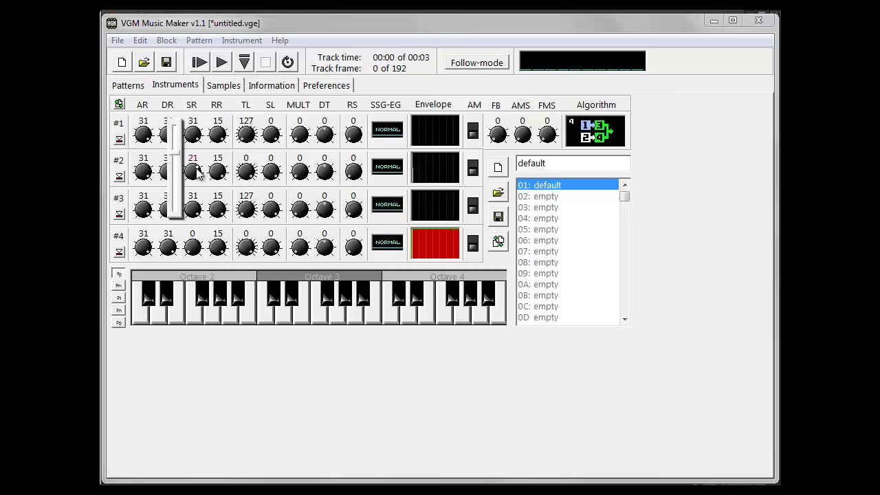
drag(196, 171, 174, 154)
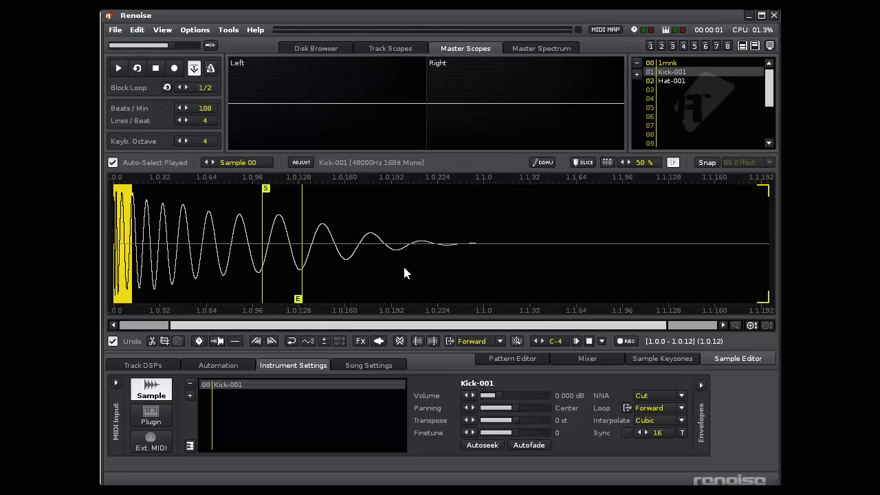
Switch to Renoise, set the Kick-001 sample's loop mode to Off and play the unlooped kick
key(z)
click(466, 343)
click(476, 297)
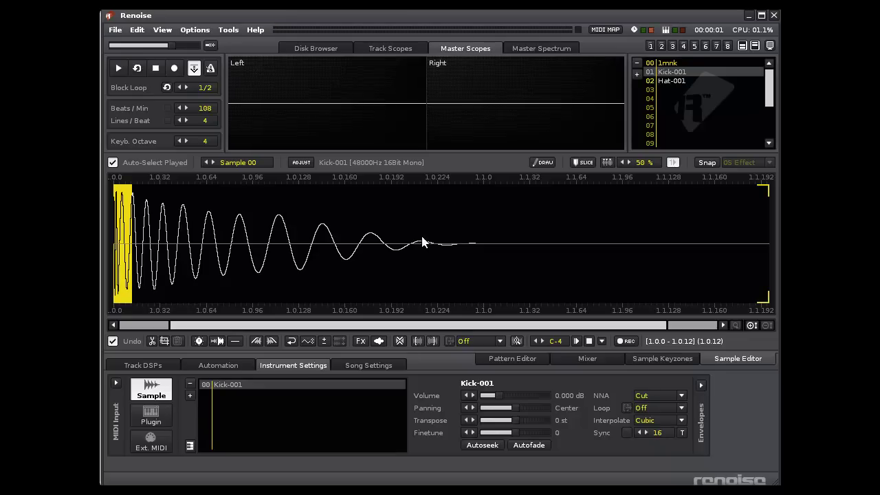
key(z)
key(z)
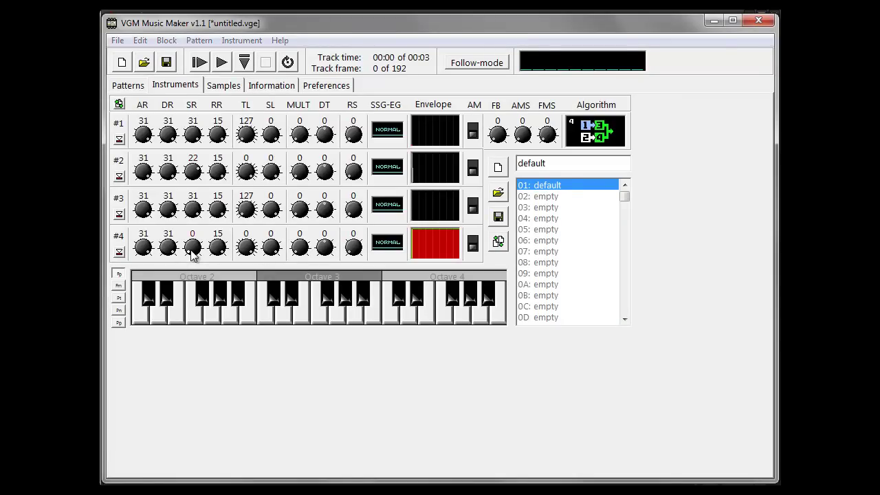
Switch to VGM Music Maker, set operator 4's SR to 14 and play test notes at different keyboard octaves
mouse_move(192, 251)
mouse_down()
mouse_move(172, 291)
mouse_move(176, 251)
mouse_up()
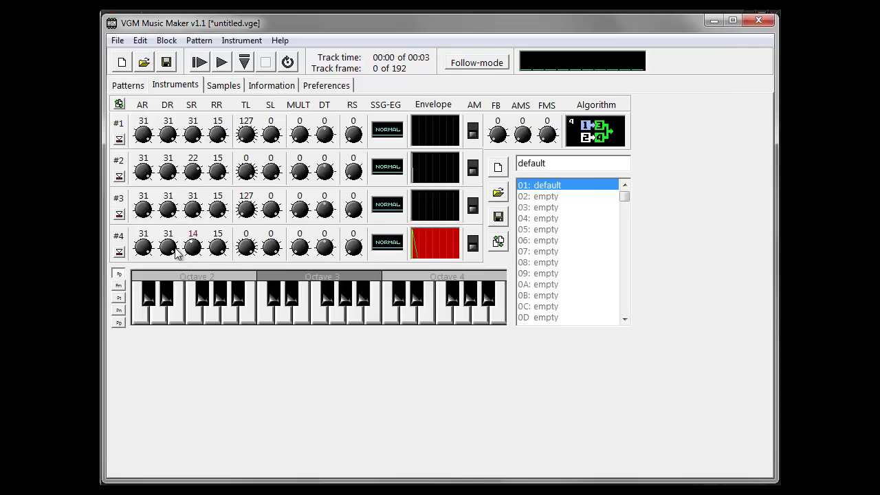
key(q)
click(408, 278)
key(q)
click(226, 280)
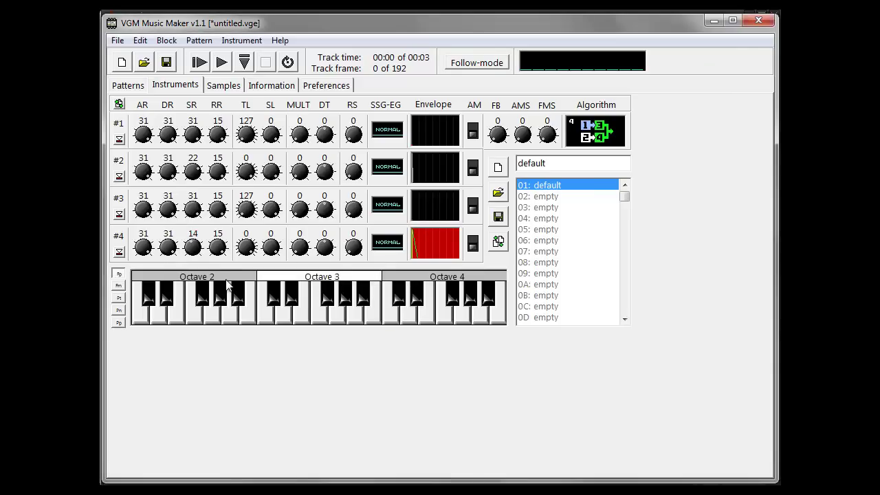
key(q)
key(q)
Try operator 2's SR at 26 with an adjusted operator 4 SR and play test notes
drag(192, 172, 176, 142)
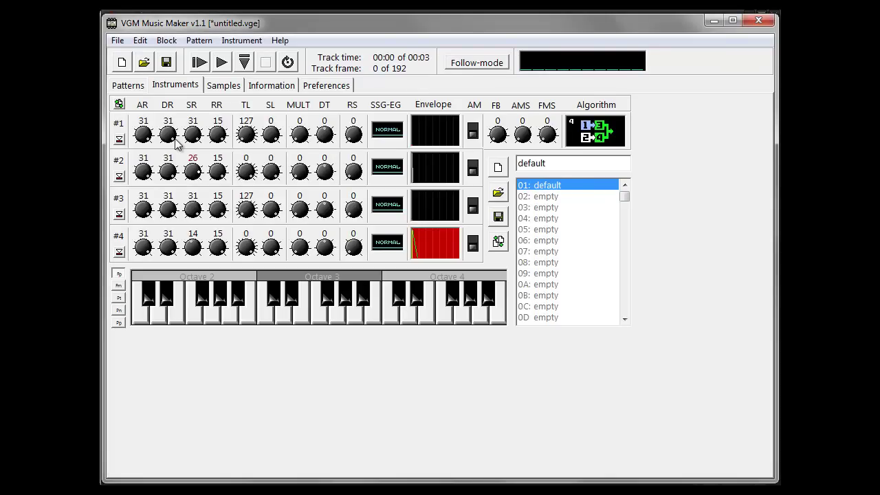
drag(176, 143, 177, 139)
drag(177, 251, 176, 260)
key(q)
key(q)
Set operator 2's SR to 22 and operator 4's SR to 16, and play a test note
mouse_move(193, 253)
mouse_down()
mouse_move(178, 262)
mouse_move(177, 253)
mouse_up()
drag(196, 177, 176, 155)
drag(191, 245, 176, 248)
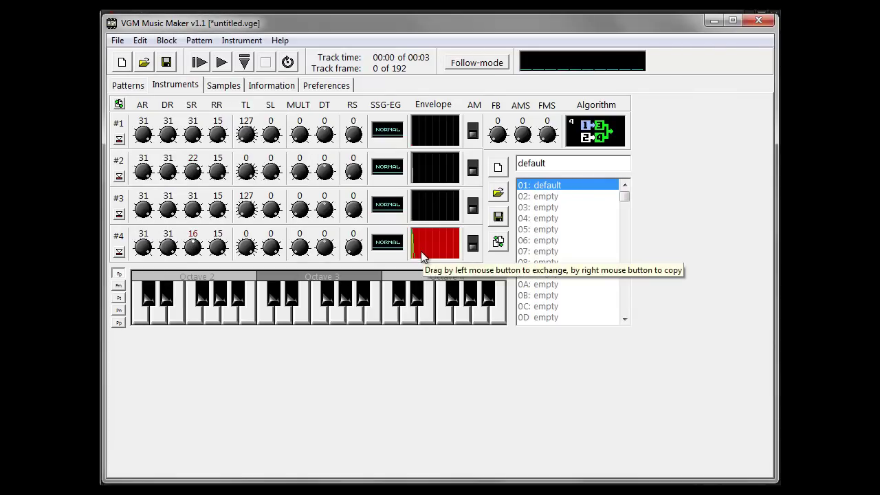
key(q)
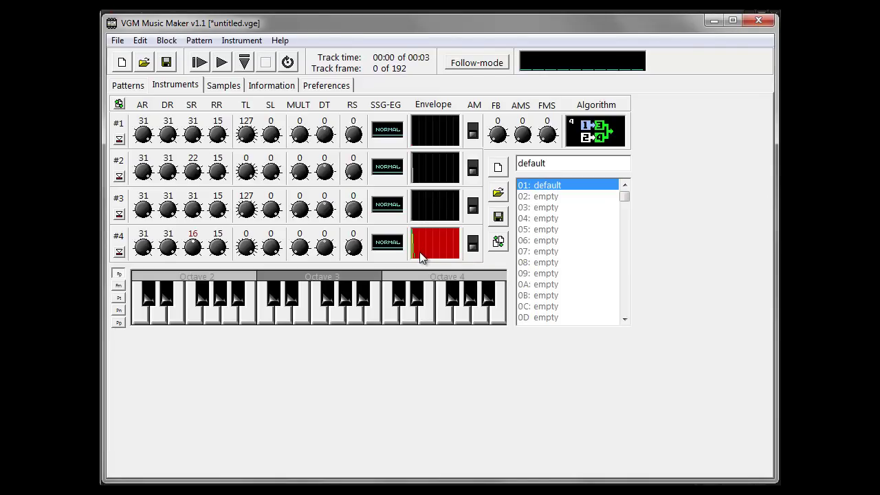
Play low test notes and compare them with the keyboard shifted up to Octaves 3 to 5
key(z)
click(418, 278)
key(z)
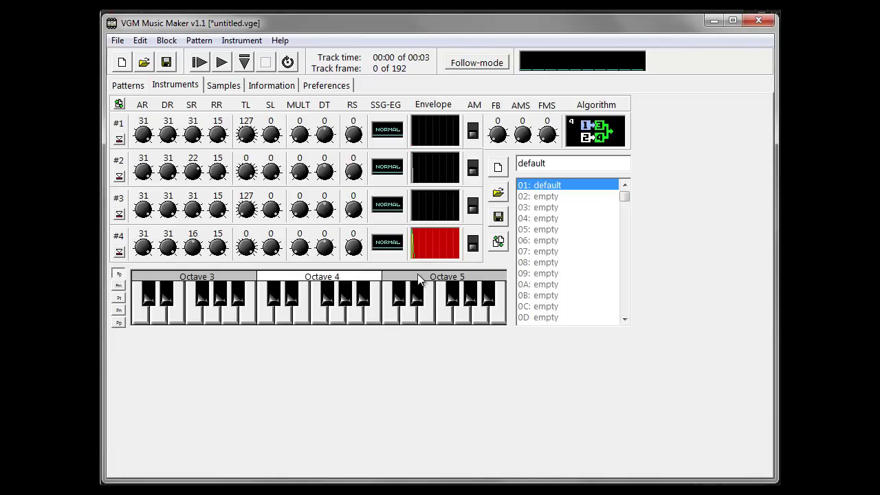
key(z)
key(v)
key(alt+Tab)
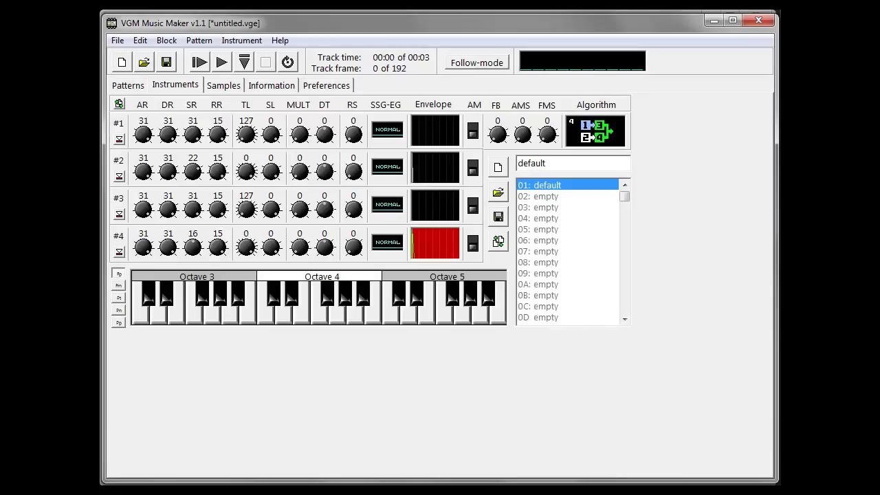
Set operator 2's TL to 10, shift the keyboard down to Octaves 2 to 4 and play test notes
click(246, 176)
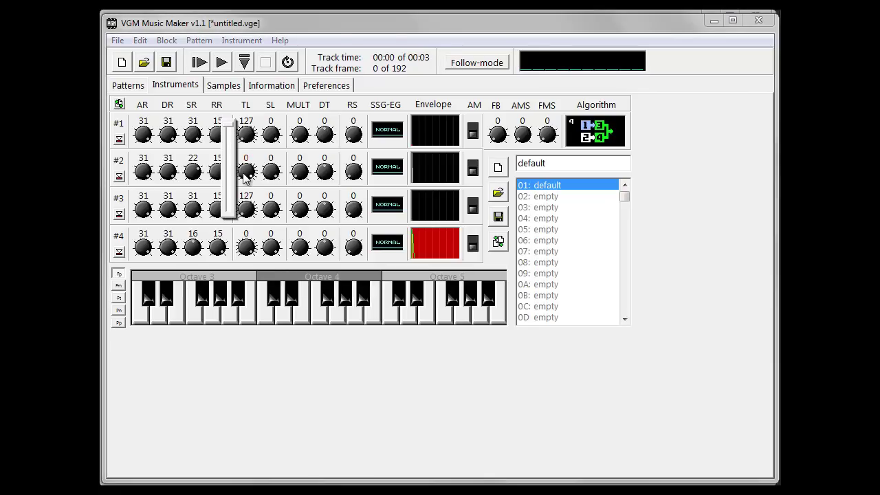
click(230, 136)
click(234, 279)
key(q)
key(q)
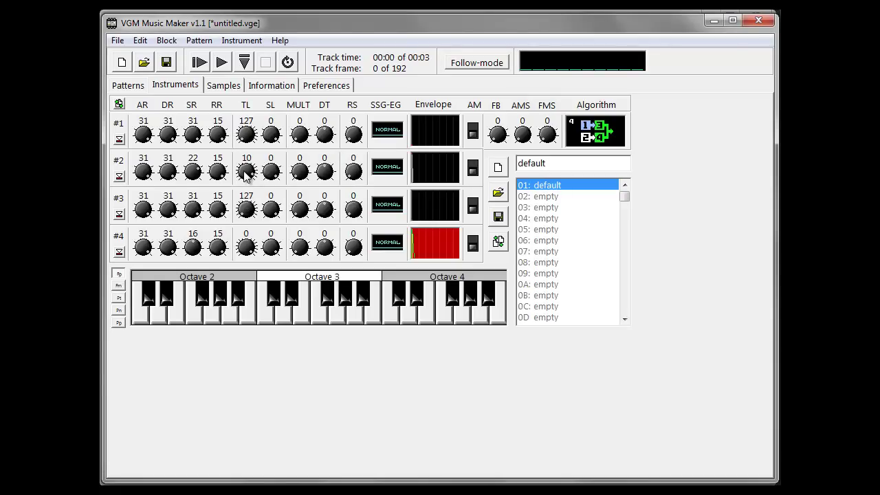
Try operator 2's TL at 22 with repeated test notes and return the TL to 0
drag(245, 172, 229, 141)
key(q)
key(q)
key(q)
key(q)
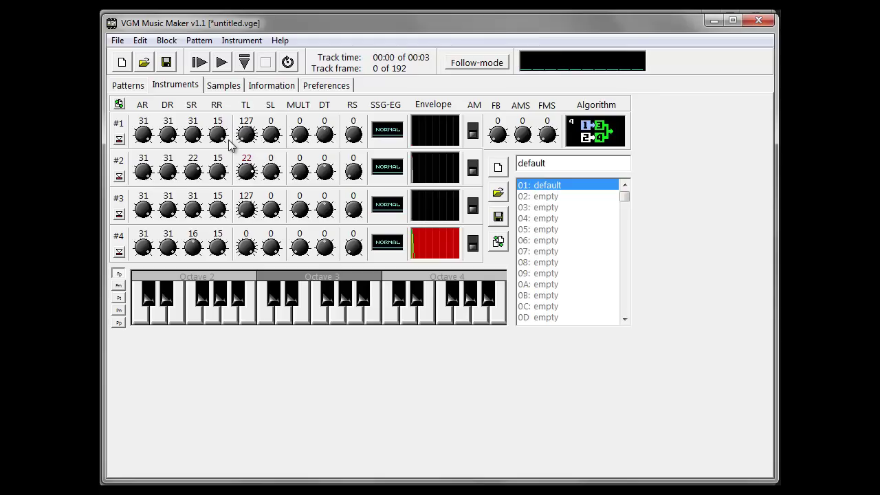
click(229, 141)
key(q)
drag(231, 143, 230, 130)
Set operator 2's SR to 21 and TL to 7, playing test notes to compare the kick sound
click(196, 172)
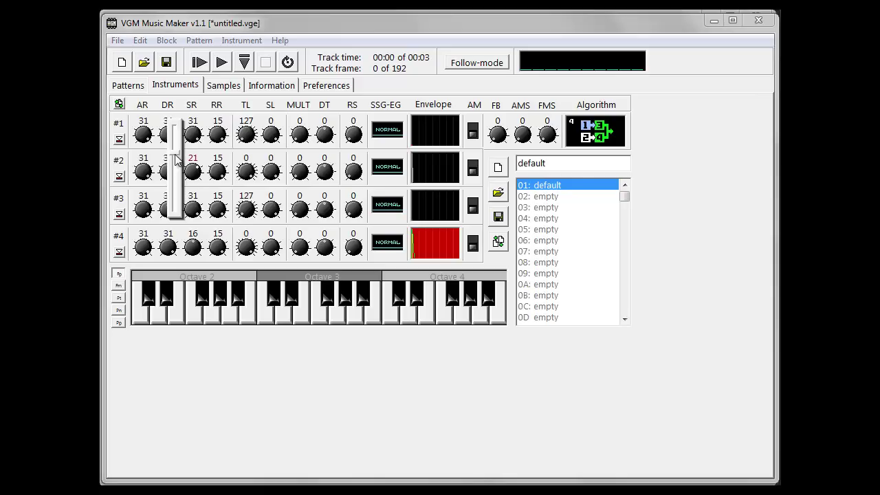
drag(176, 155, 175, 155)
key(q)
click(244, 172)
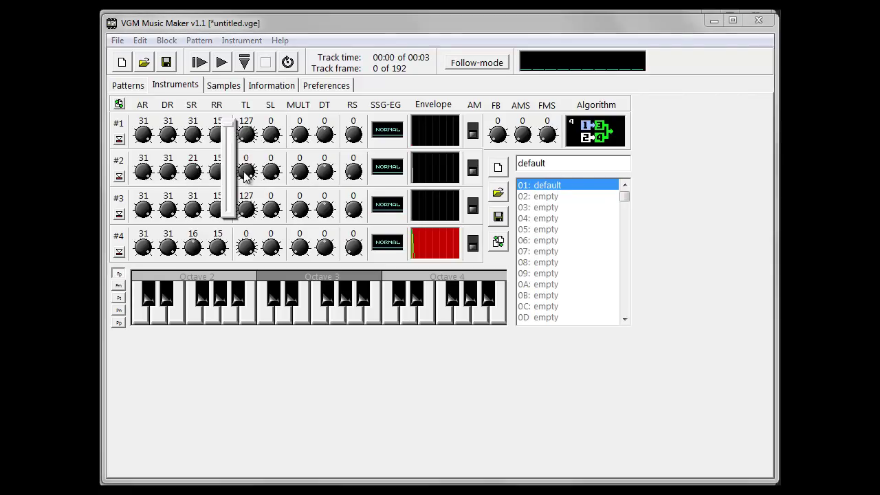
drag(229, 125, 229, 131)
key(q)
key(q)
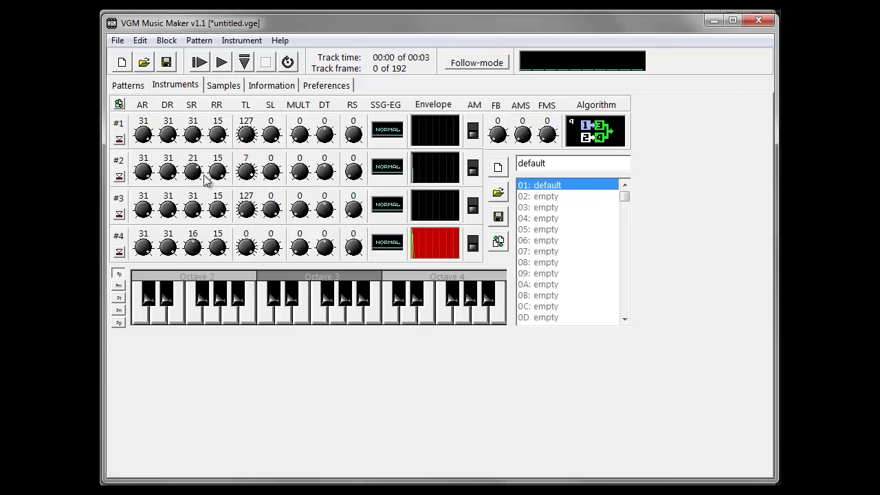
Set operator 2's SR to 22, play test notes and set operator 4's SR to 15
drag(198, 172, 175, 152)
key(q)
key(q)
drag(201, 245, 202, 249)
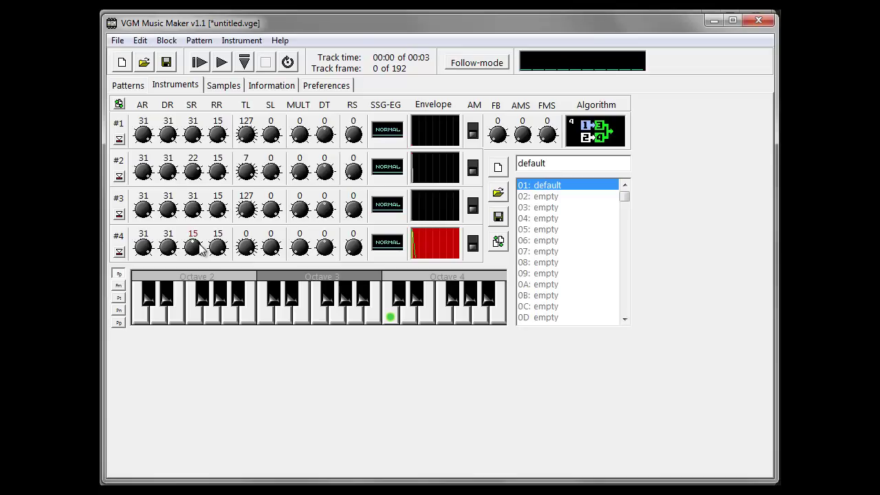